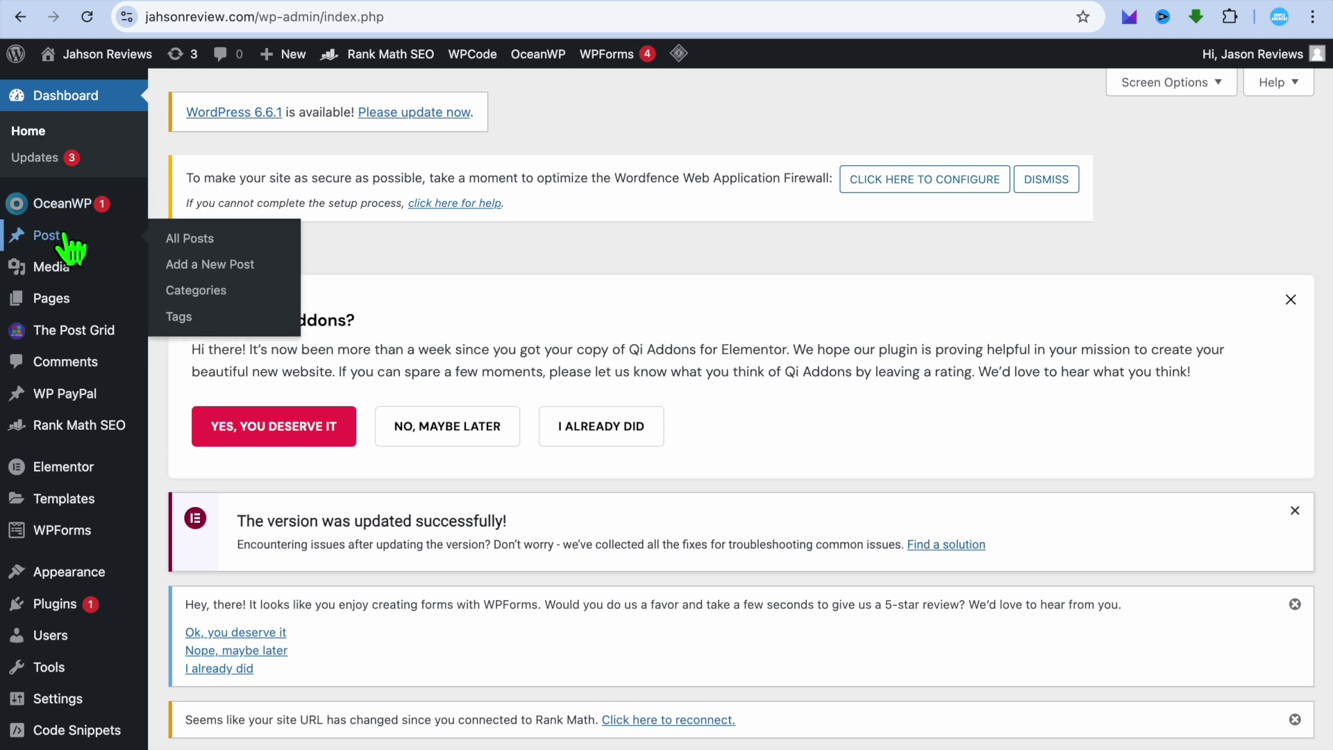
Step: From All Posts, check the 3 published posts, then filter the list to the 23 drafts
{"action": "left_click", "coordinate": [197, 238]}
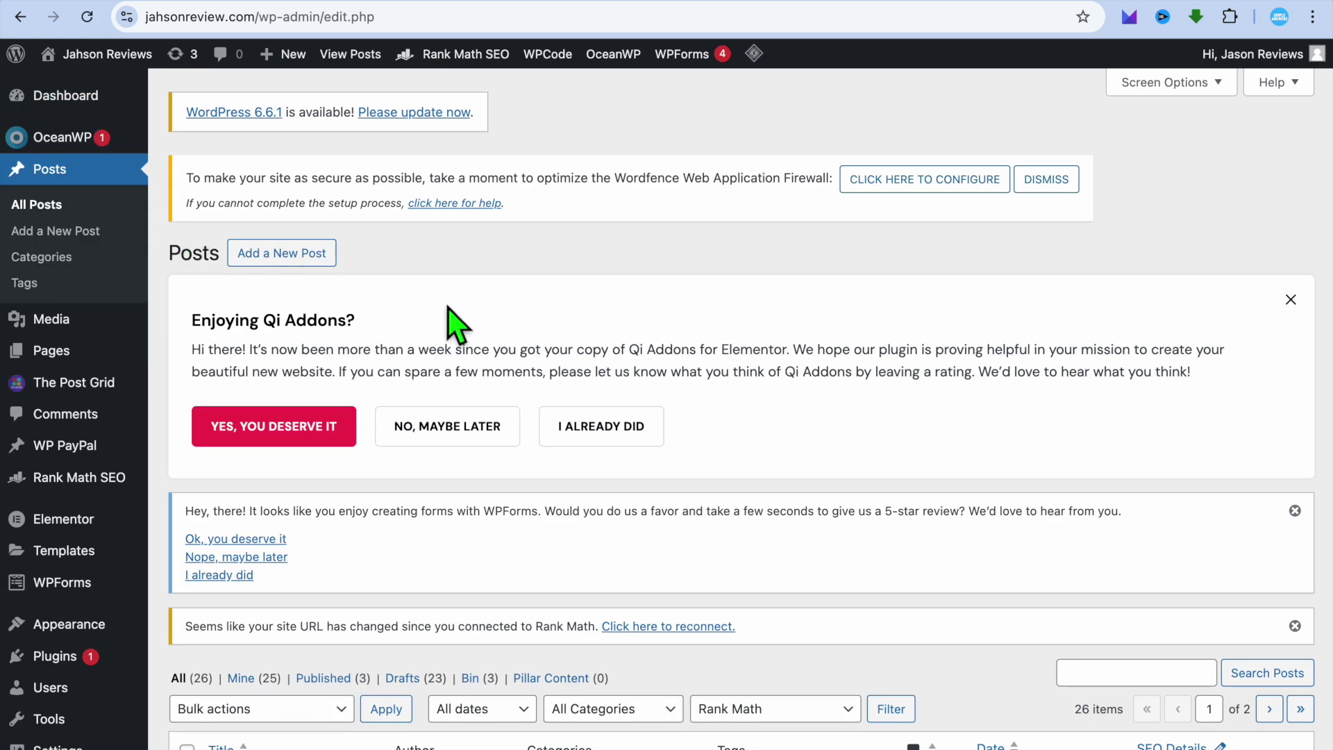
{"action": "scroll", "coordinate": [454, 325], "scroll_direction": "down", "scroll_amount": 2}
{"action": "scroll", "coordinate": [454, 325], "scroll_direction": "down", "scroll_amount": 1}
{"action": "scroll", "coordinate": [455, 325], "scroll_direction": "down", "scroll_amount": 1}
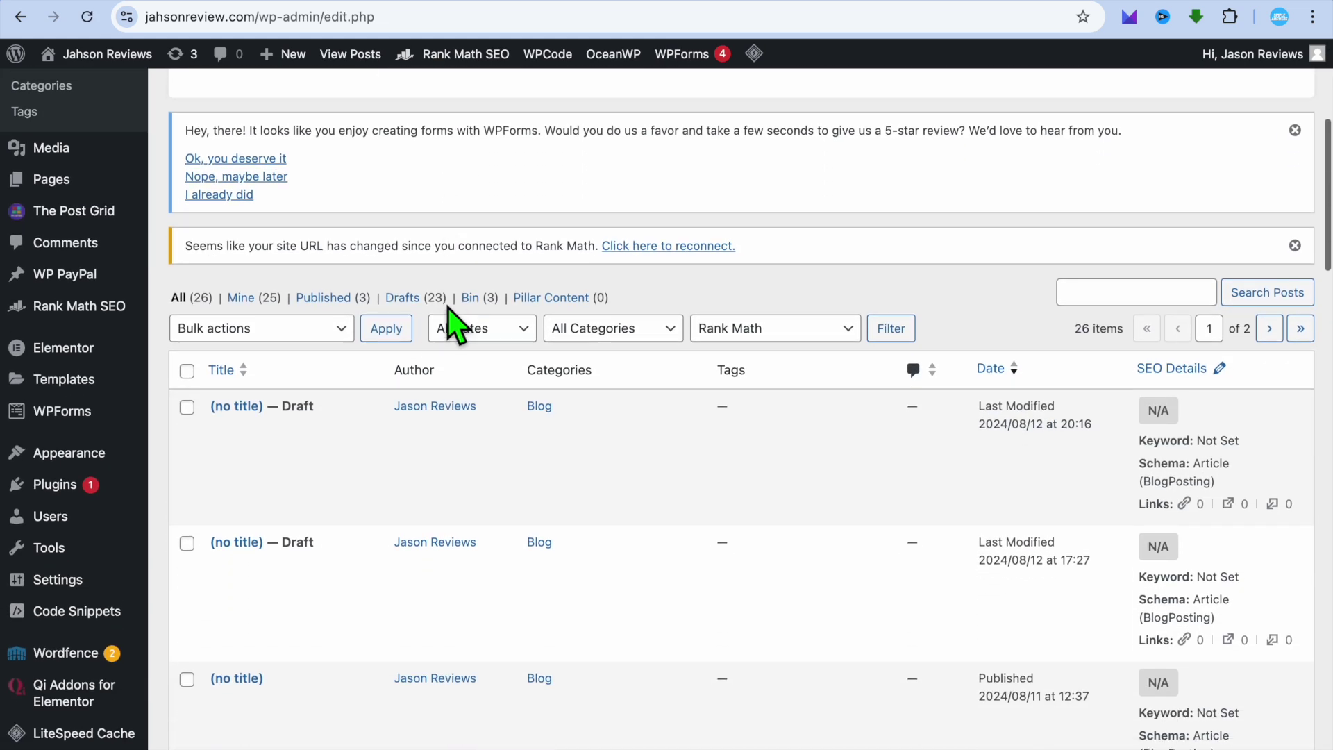
{"action": "scroll", "coordinate": [455, 325], "scroll_direction": "down", "scroll_amount": 1}
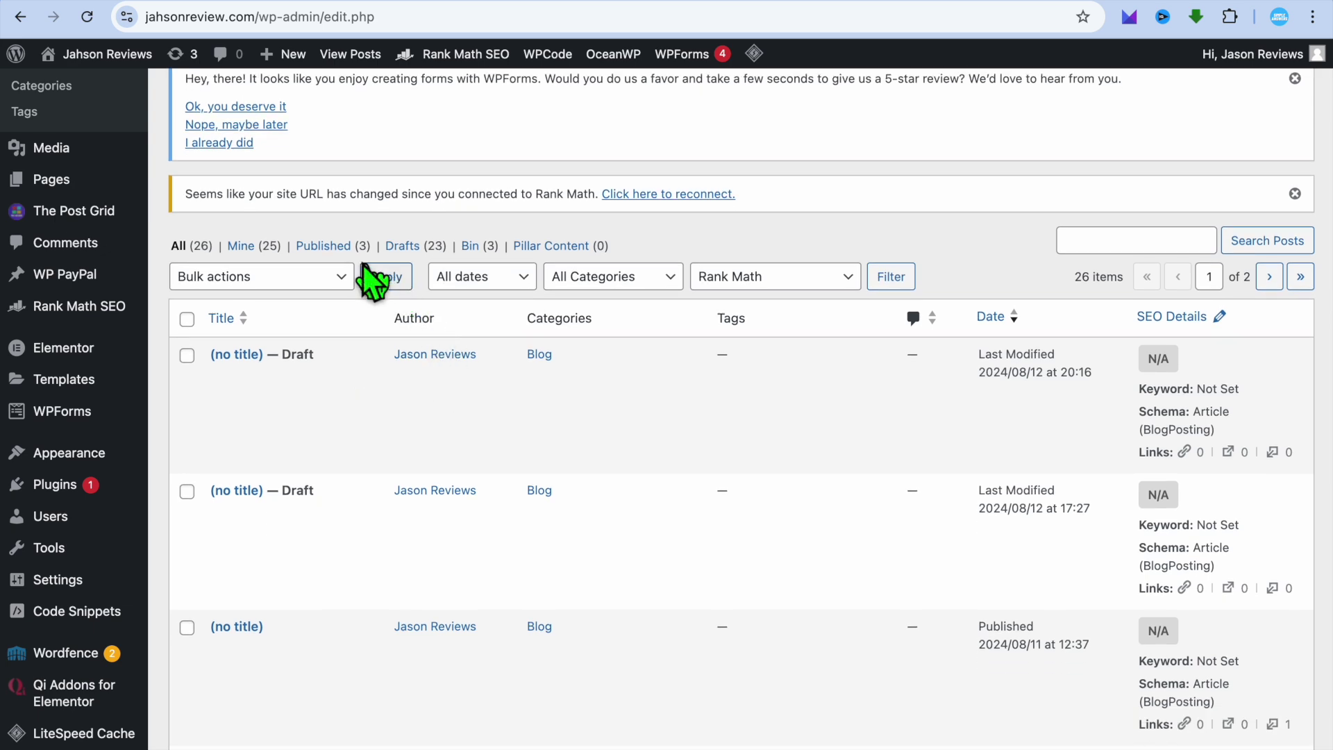
{"action": "left_click", "coordinate": [331, 247]}
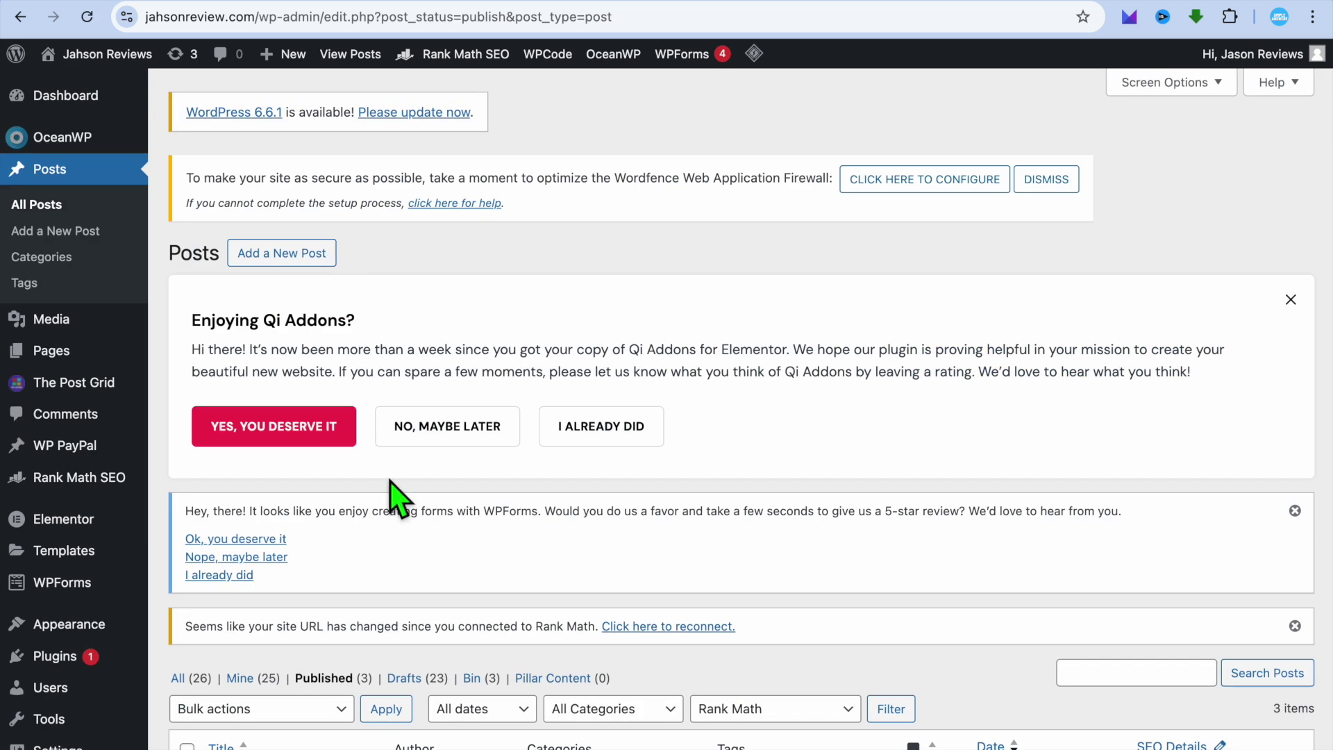
{"action": "scroll", "coordinate": [403, 497], "scroll_direction": "down", "scroll_amount": 3}
{"action": "scroll", "coordinate": [386, 491], "scroll_direction": "down", "scroll_amount": 1}
{"action": "scroll", "coordinate": [389, 496], "scroll_direction": "down", "scroll_amount": 3}
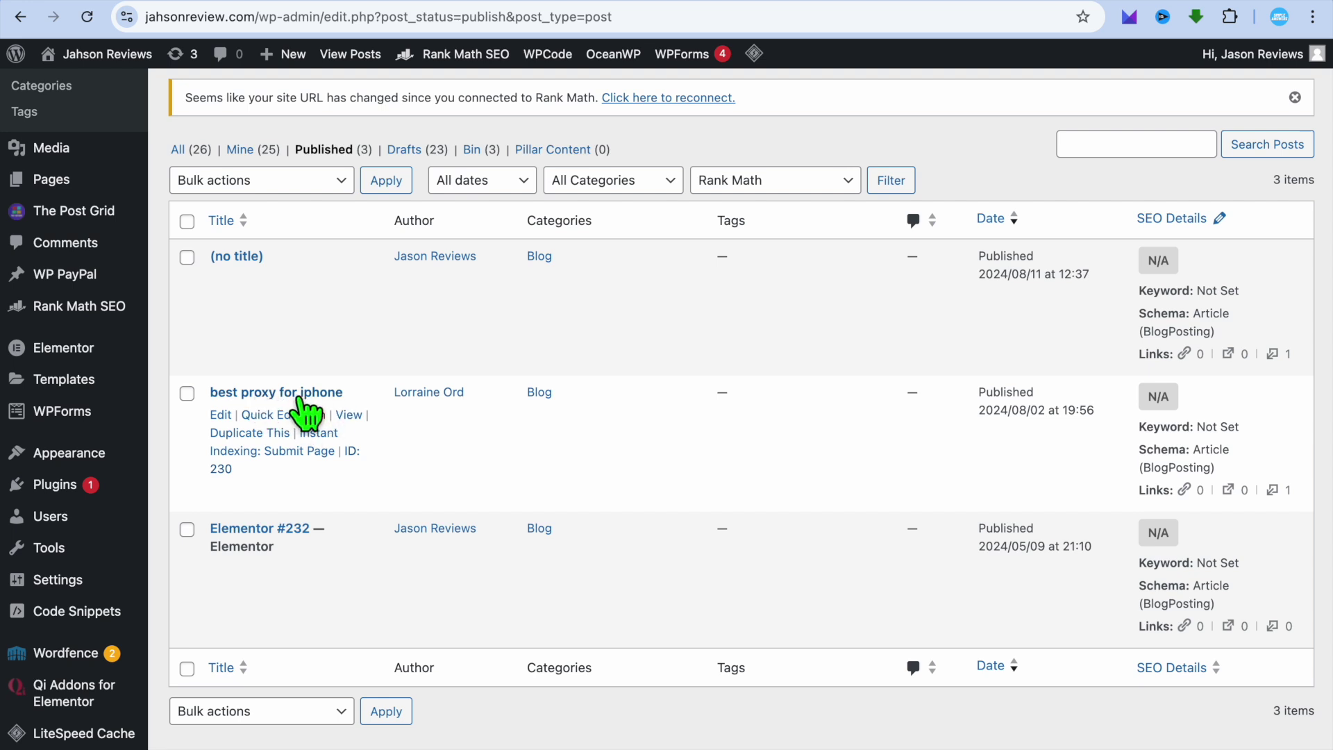
{"action": "scroll", "coordinate": [307, 469], "scroll_direction": "up", "scroll_amount": 1}
{"action": "scroll", "coordinate": [306, 474], "scroll_direction": "up", "scroll_amount": 1}
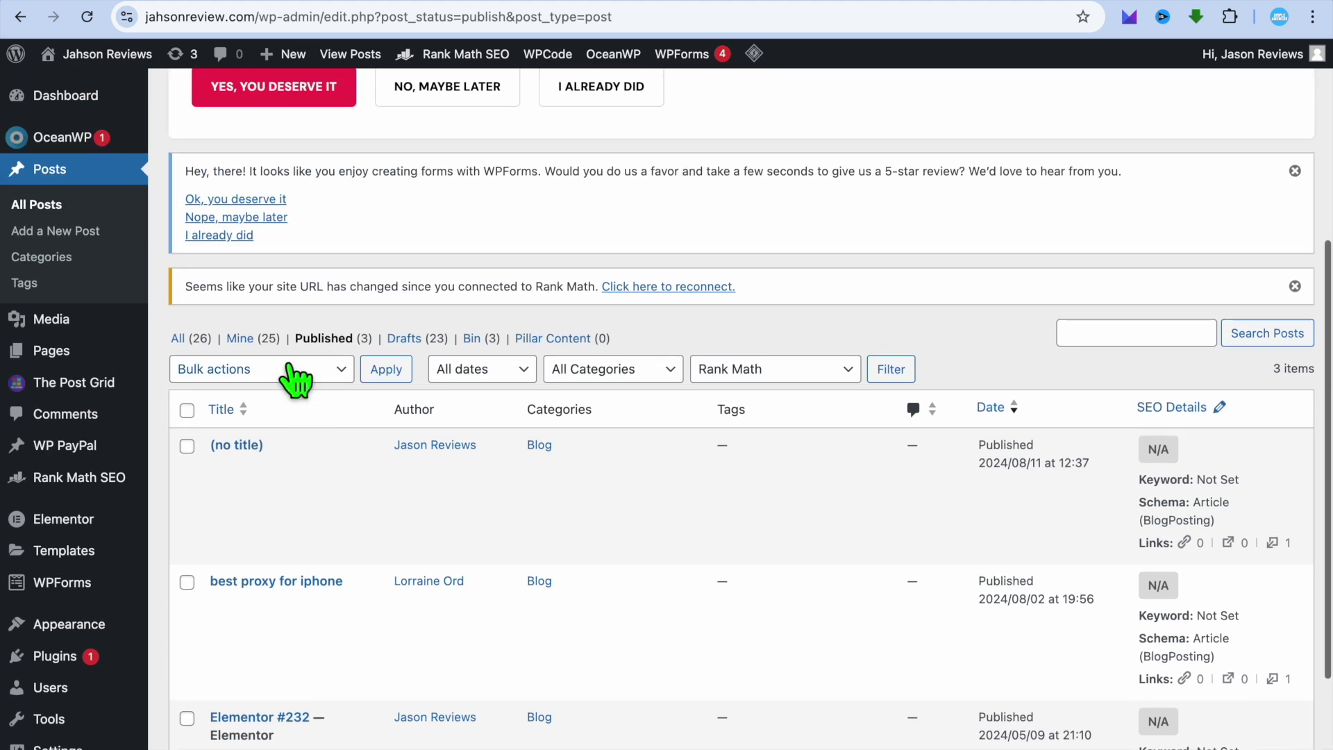
{"action": "left_click", "coordinate": [423, 340]}
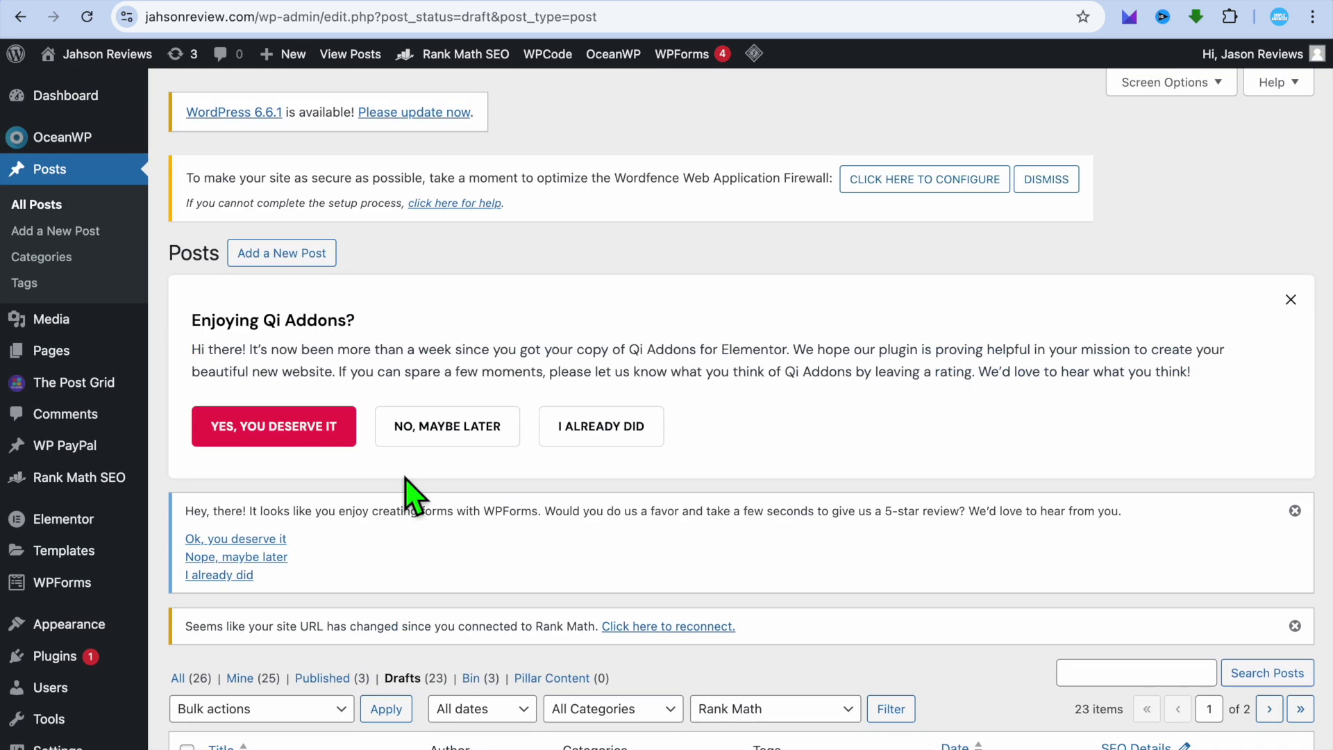
{"action": "scroll", "coordinate": [412, 494], "scroll_direction": "down", "scroll_amount": 5}
{"action": "scroll", "coordinate": [408, 493], "scroll_direction": "down", "scroll_amount": 2}
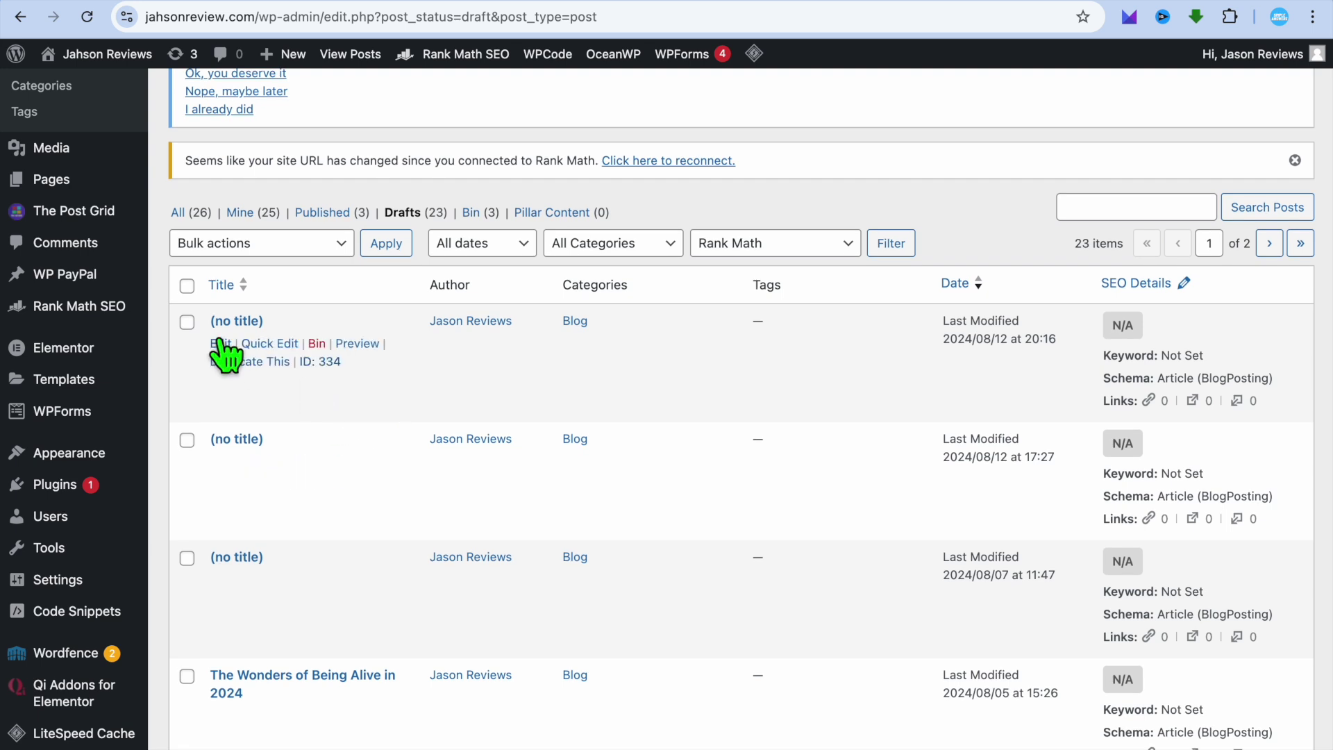
Step: Edit the first untitled draft (ID 334) with the list one, two, three, four
{"action": "left_click", "coordinate": [221, 344]}
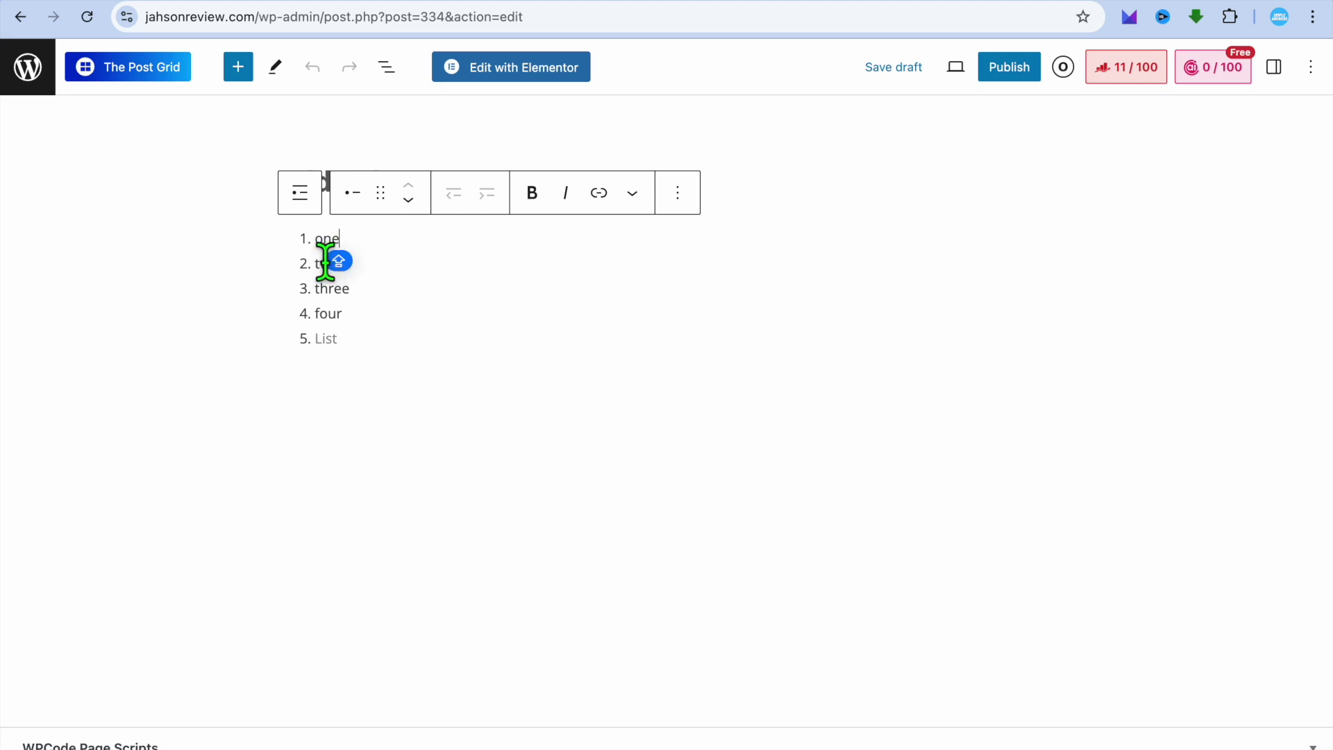
Step: Link the list word 'one' to the 'best proxy for iphone' post, found by searching 'BES'
{"action": "mouse_move", "coordinate": [314, 242]}
{"action": "left_mouse_down"}
{"action": "mouse_move", "coordinate": [348, 243]}
{"action": "mouse_move", "coordinate": [363, 261]}
{"action": "left_mouse_up"}
{"action": "left_click", "coordinate": [602, 203]}
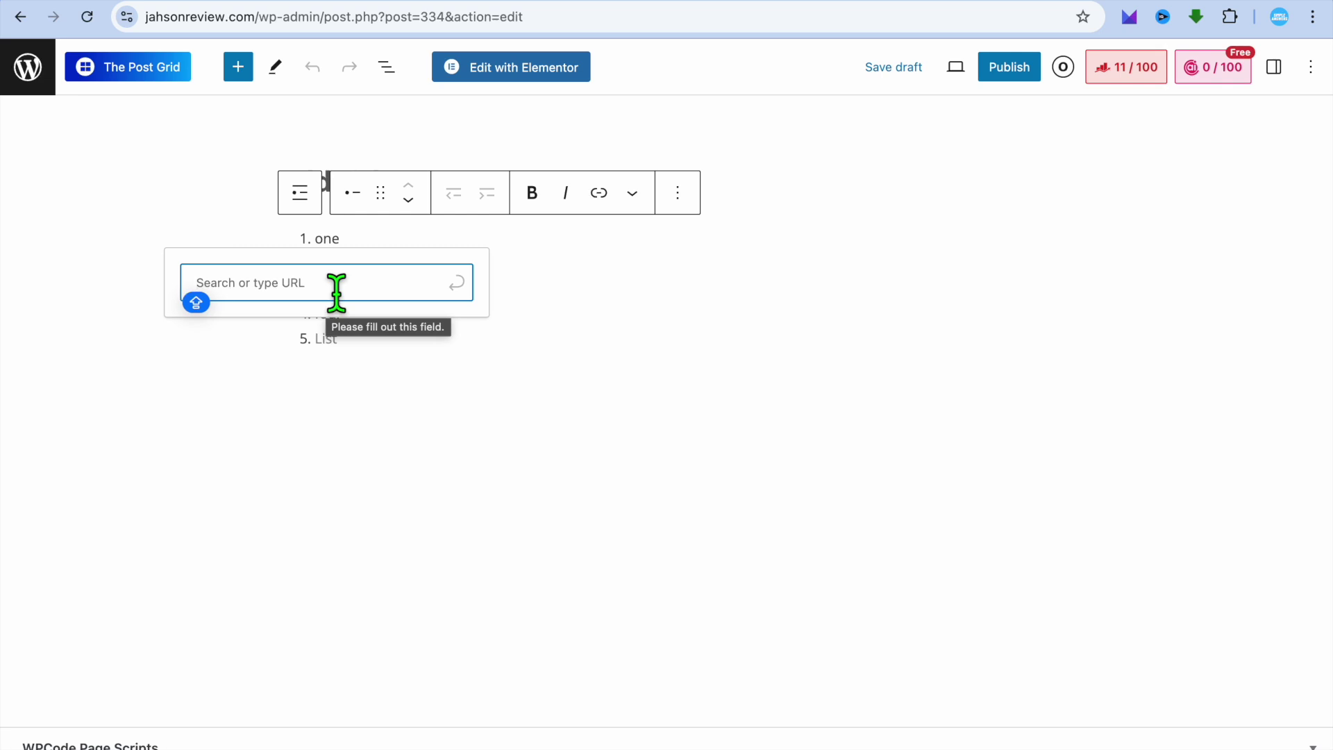
{"action": "type", "text": "BES"}
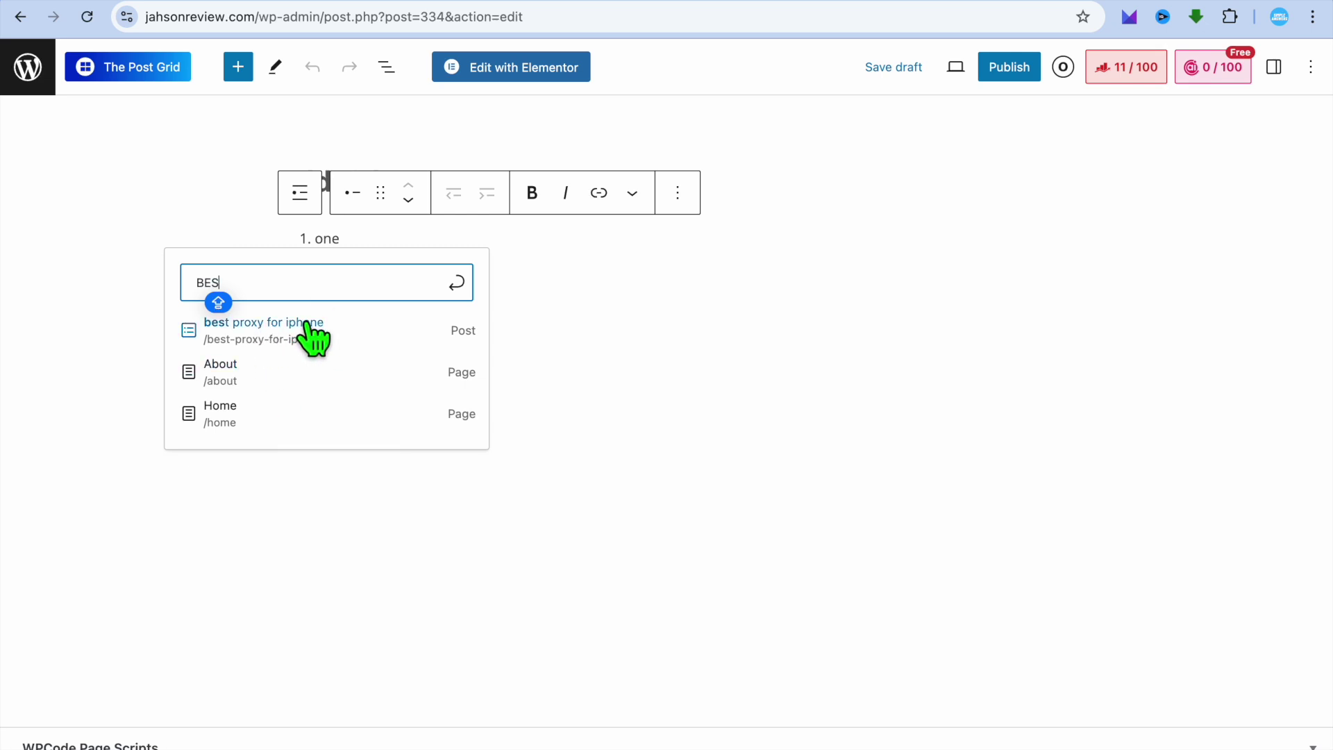
{"action": "left_click", "coordinate": [338, 329]}
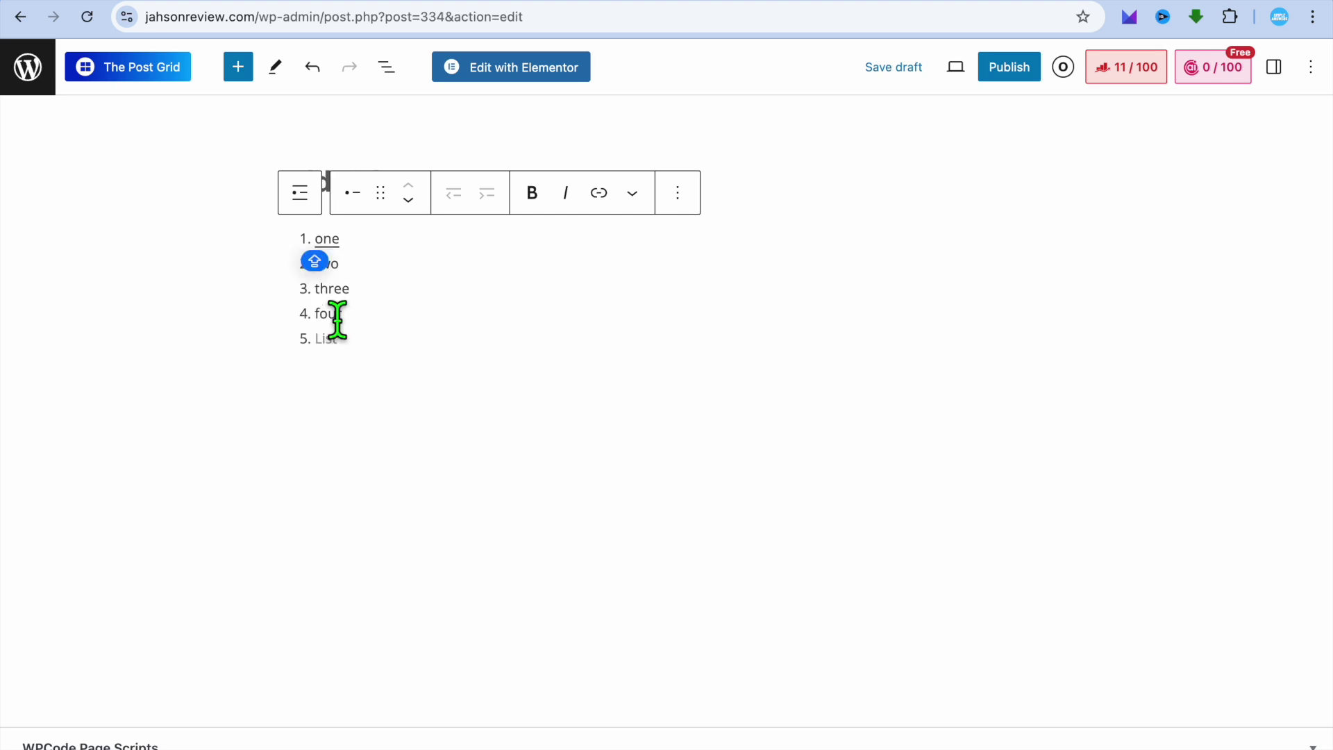
{"action": "left_click", "coordinate": [493, 276]}
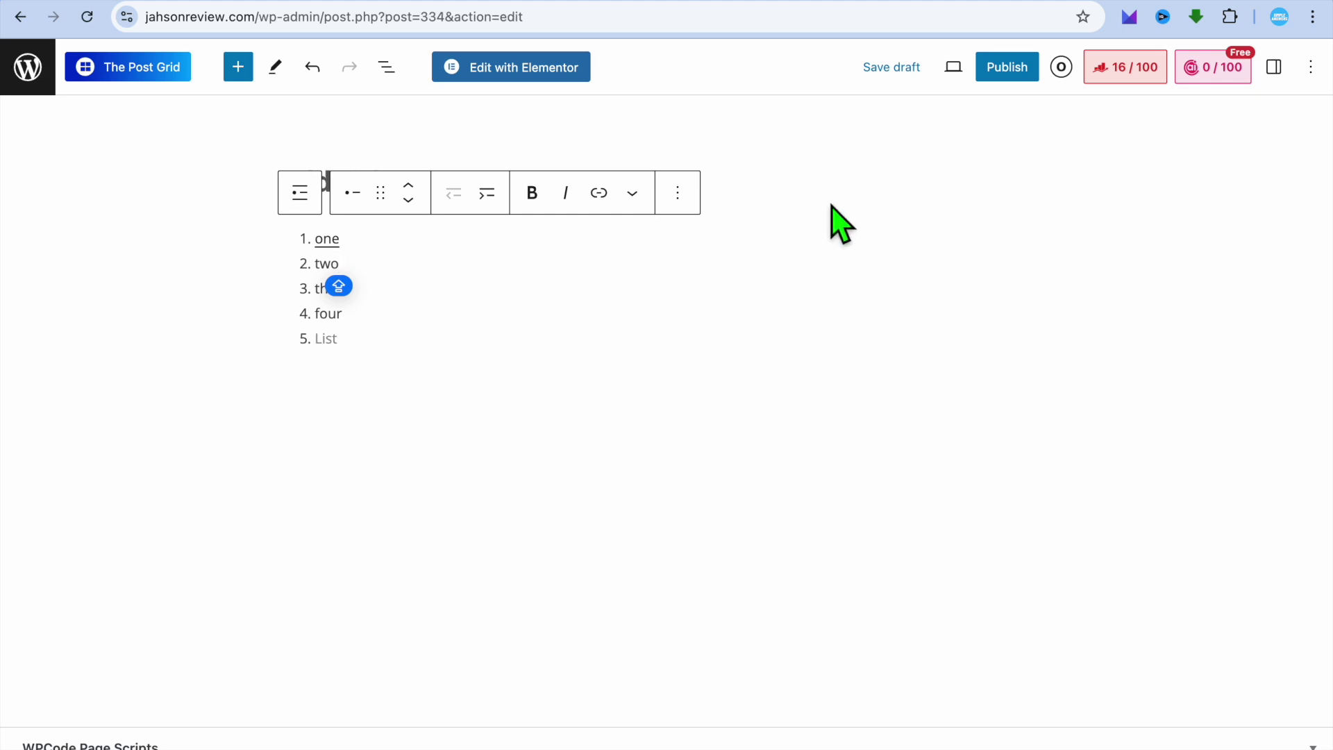
Step: Preview the draft in a new browser tab
{"action": "left_click", "coordinate": [954, 71]}
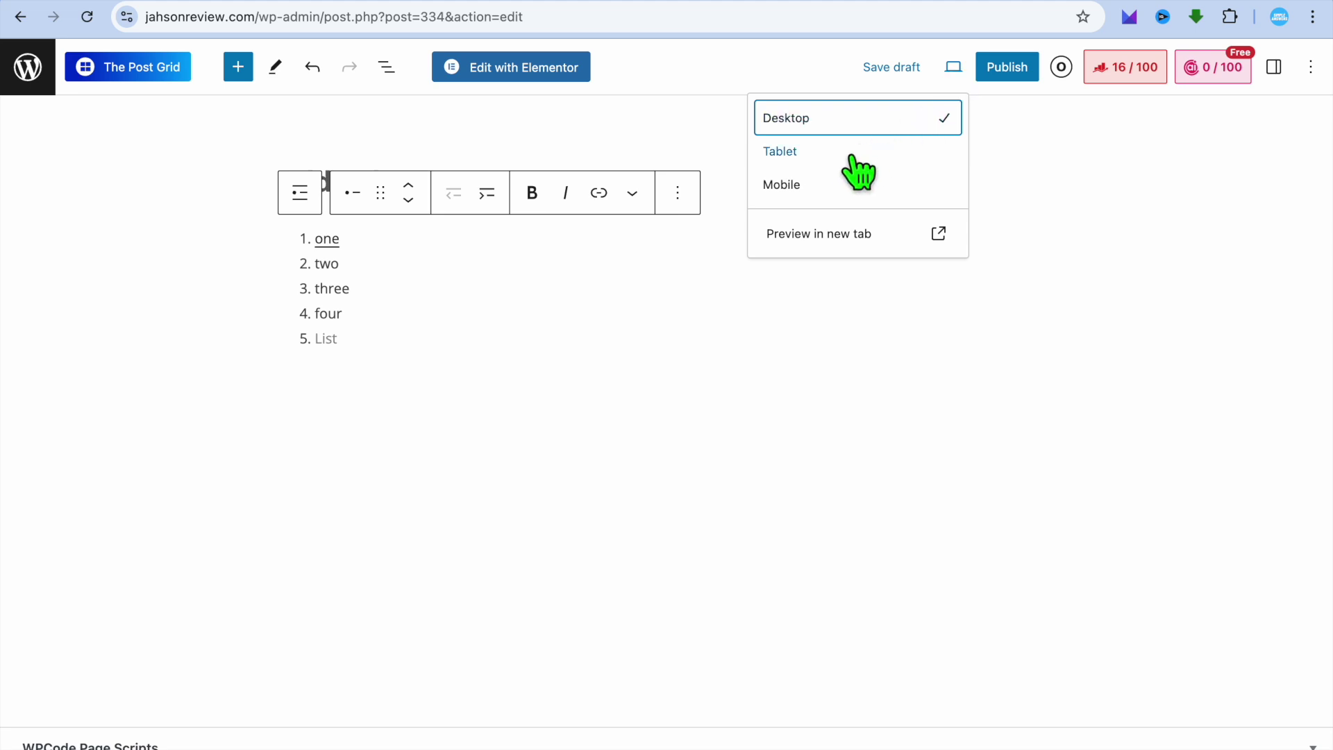
{"action": "left_click", "coordinate": [874, 250]}
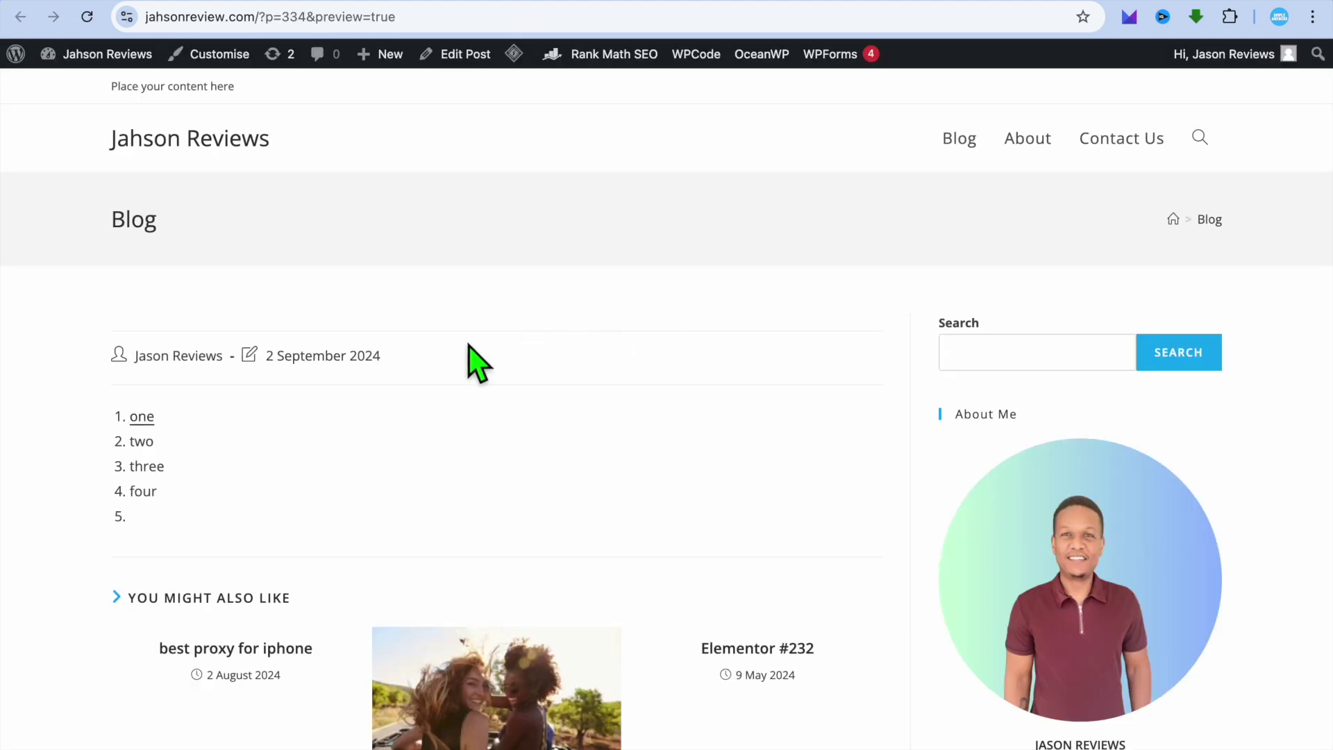
Step: Follow the 'one' link in the preview to reach the 'best proxy for iphone' post
{"action": "left_click", "coordinate": [142, 418]}
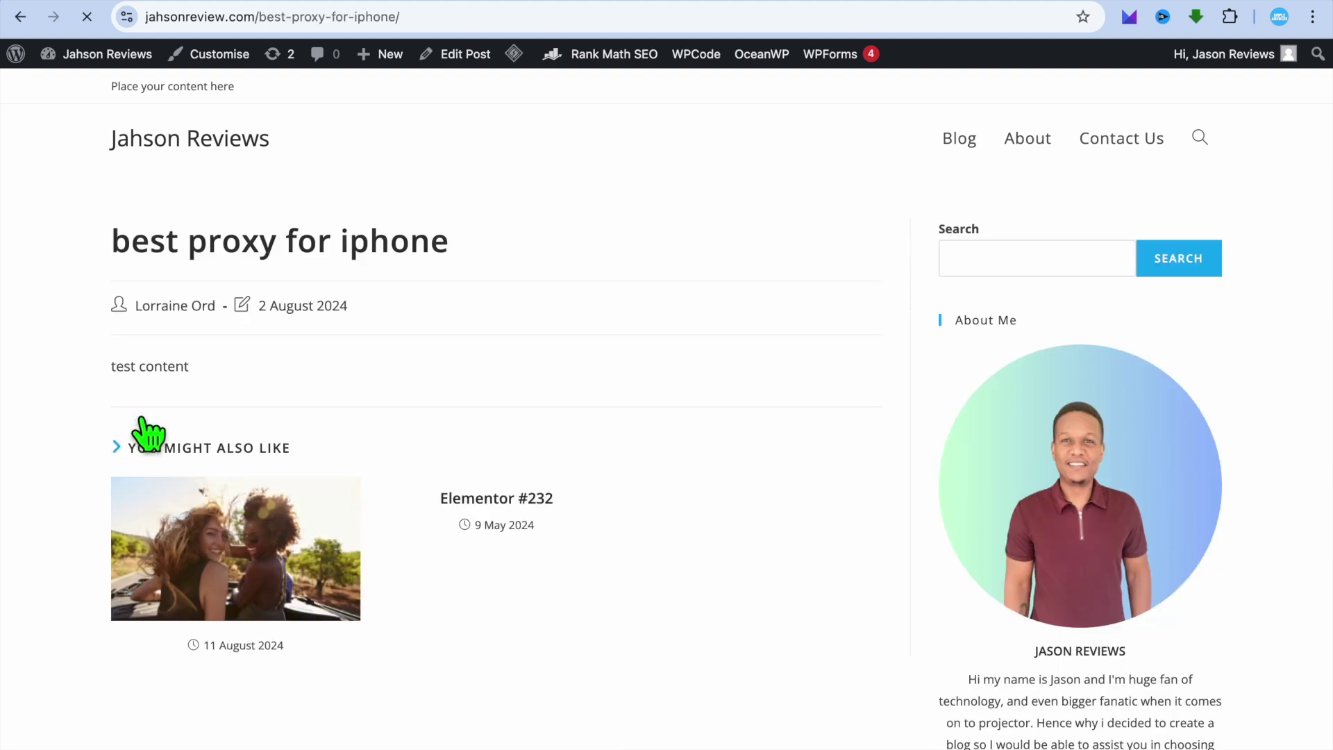